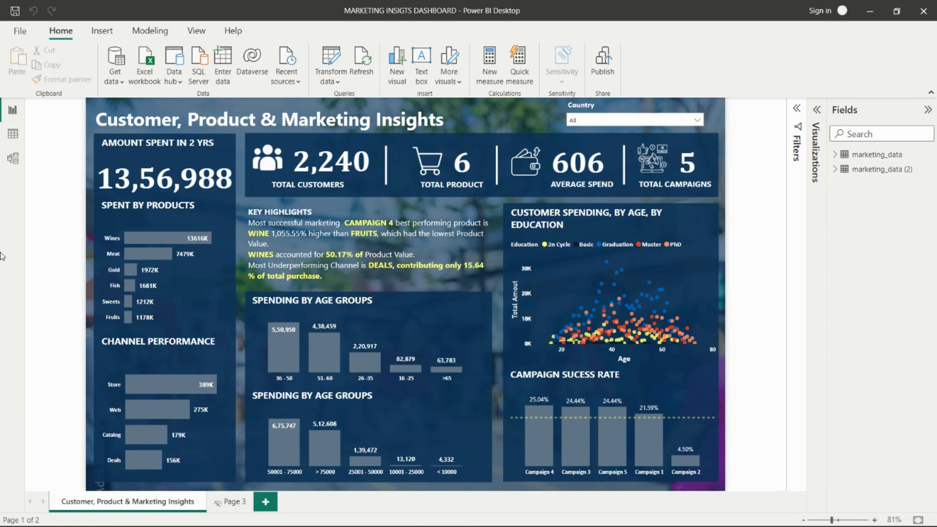
Switch to Data view to show the 2,240 customer rows of marketing_data
left_click(13, 135)
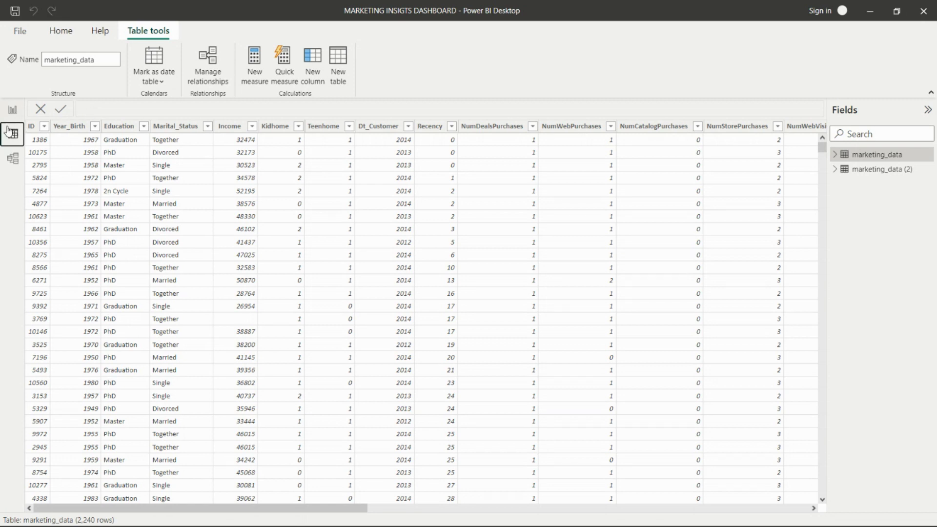
left_click(32, 126)
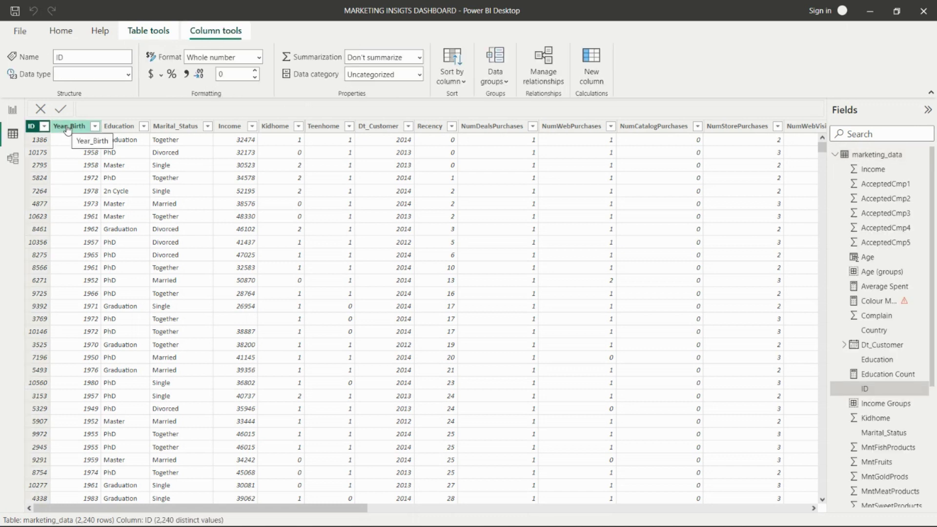
left_click(70, 126)
left_click(119, 123)
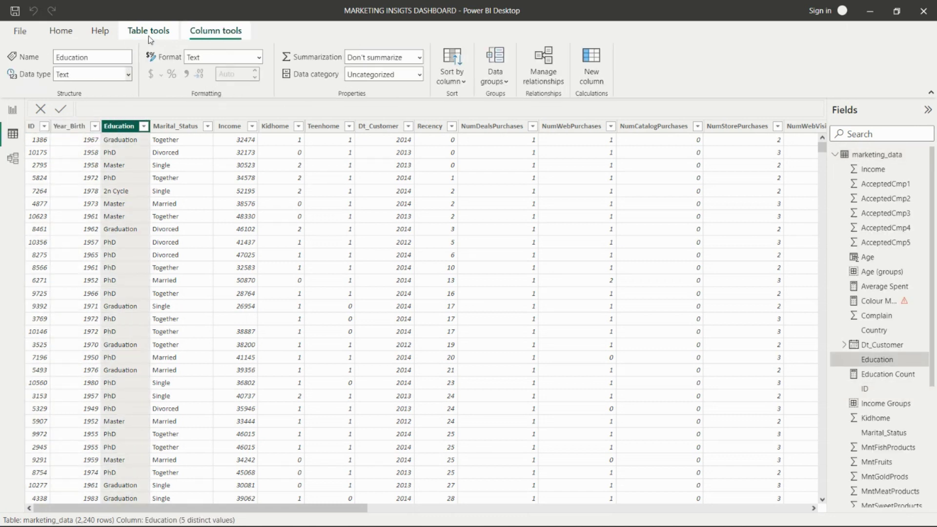
left_click(171, 122)
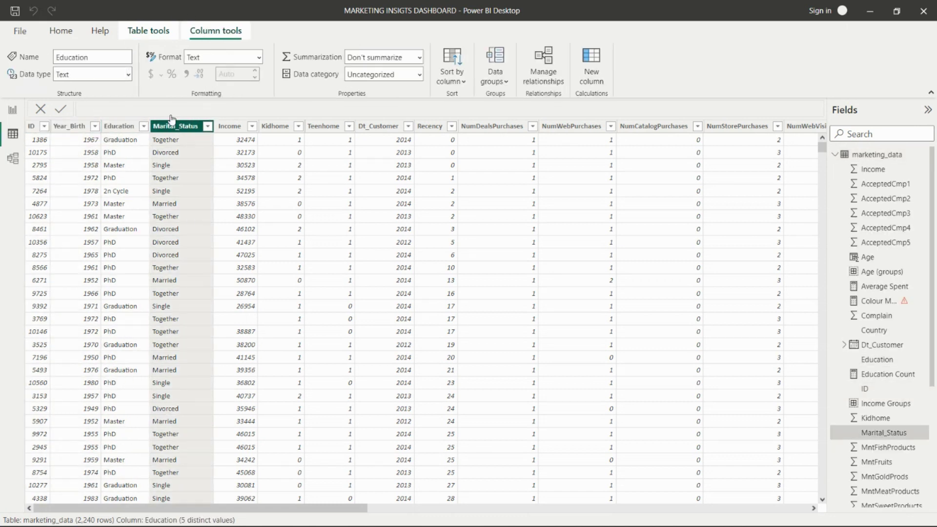
left_click(233, 126)
left_click(280, 126)
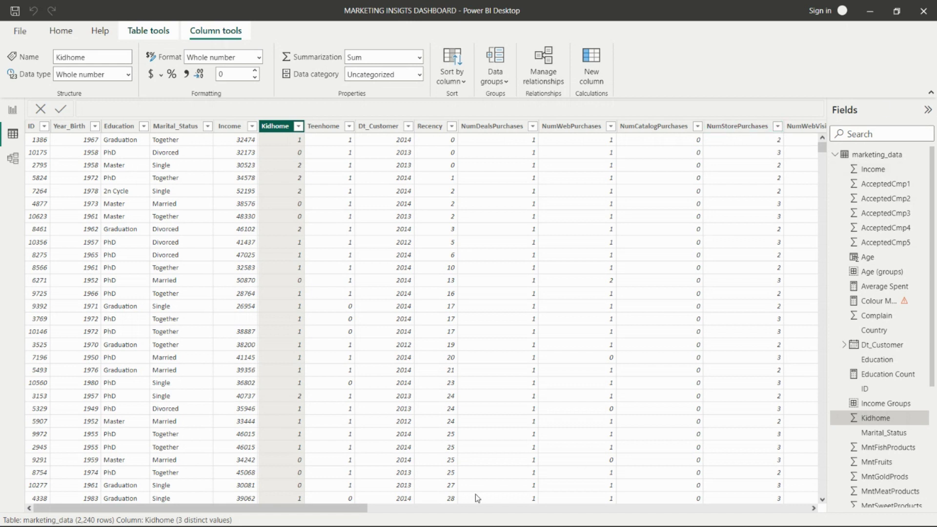
left_click_drag(341, 508, 496, 502)
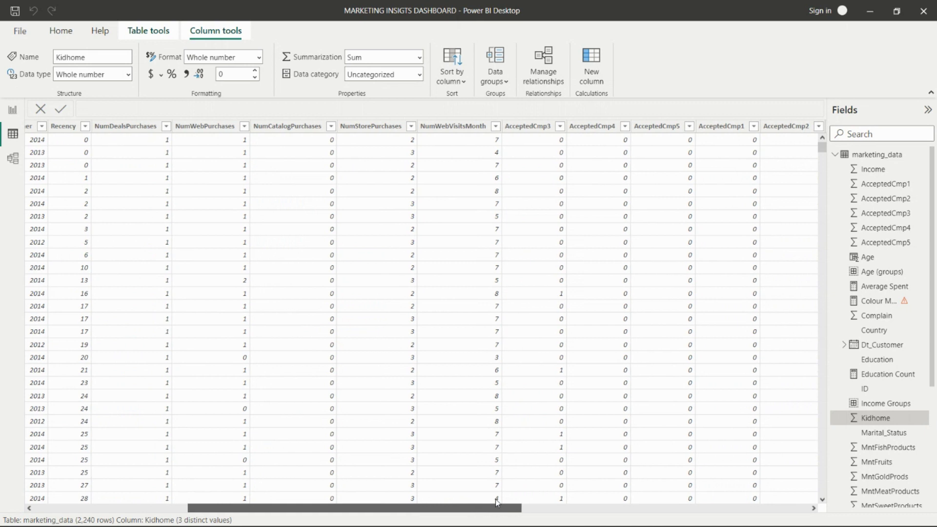
left_click_drag(496, 499, 513, 498)
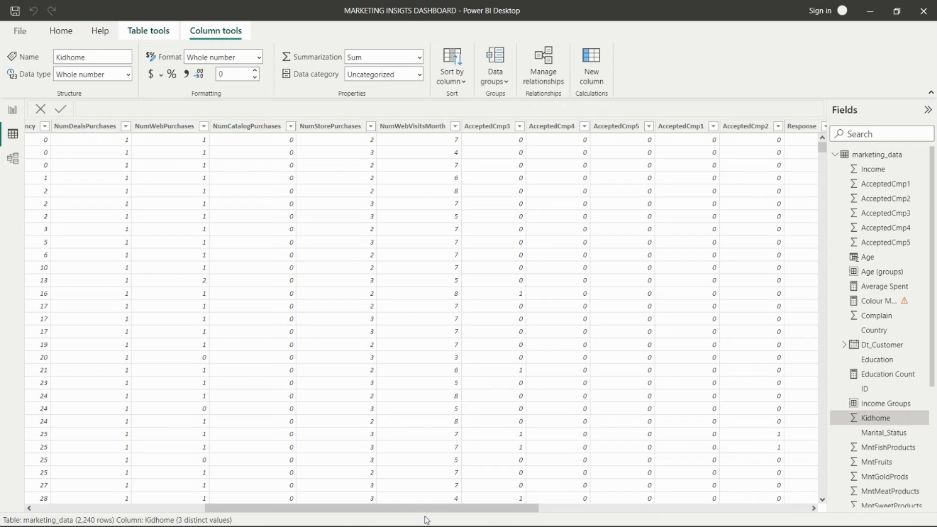
left_click_drag(424, 510, 569, 511)
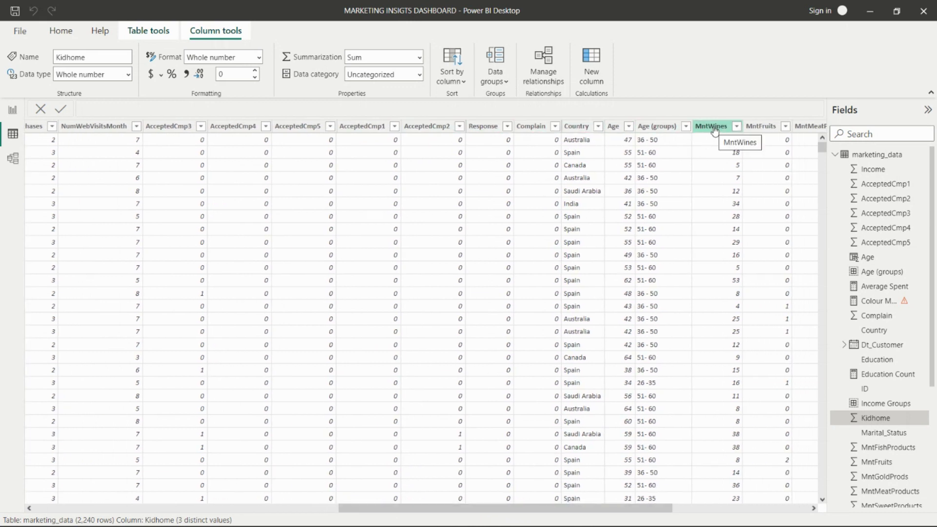
left_click_drag(535, 510, 634, 509)
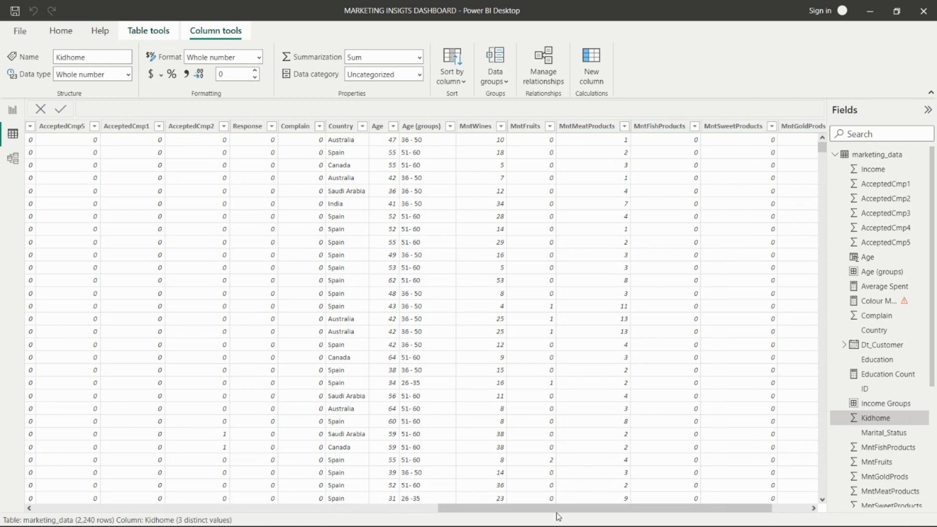
left_click_drag(556, 508, 651, 505)
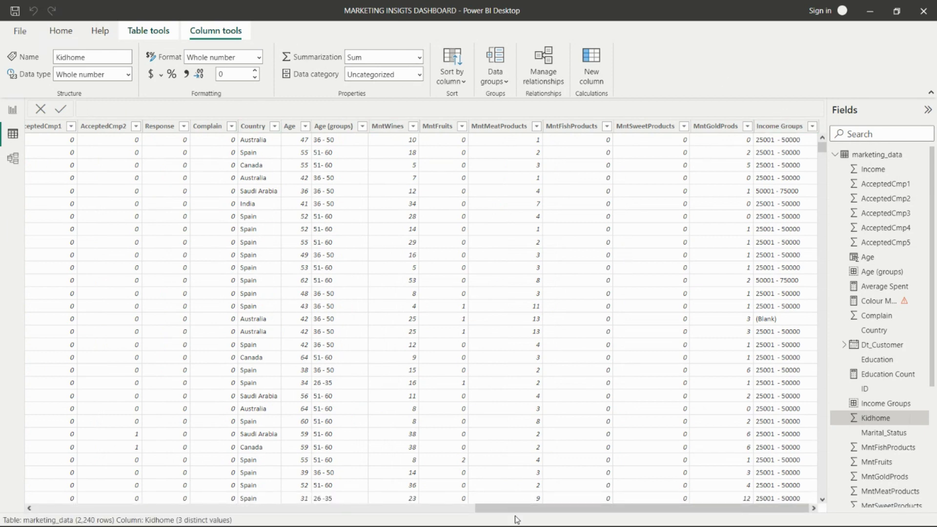
mouse_move(414, 511)
left_mouse_down()
mouse_move(207, 496)
mouse_move(690, 477)
mouse_move(726, 464)
left_mouse_up()
left_click_drag(476, 510, 32, 510)
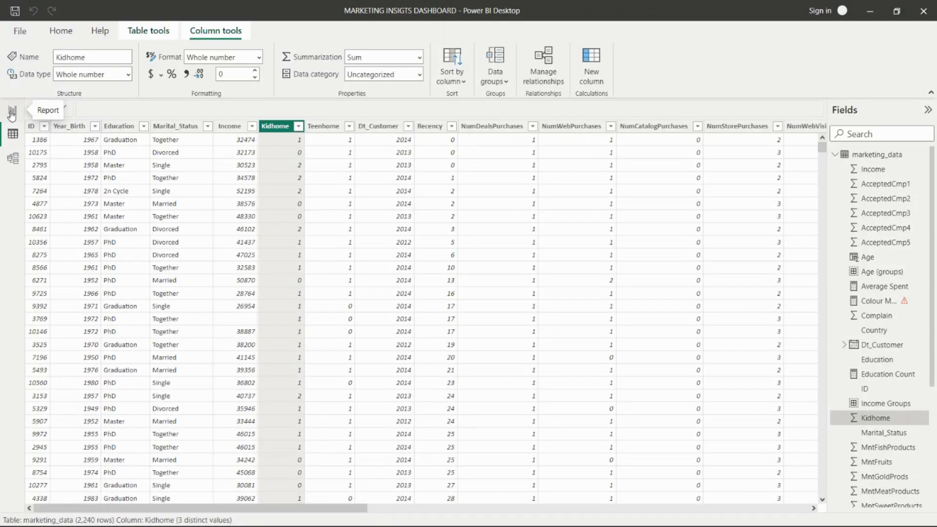
left_click(13, 111)
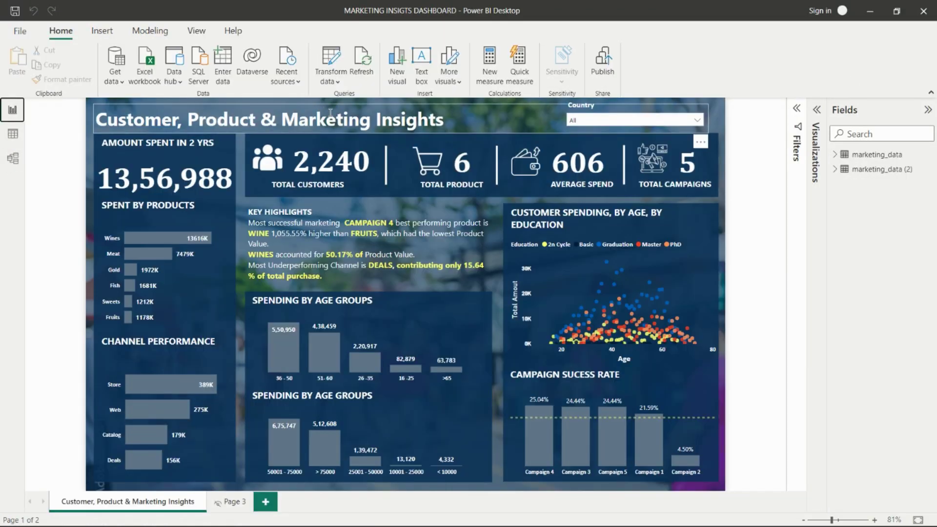
Back on the report, select the 13,56,988 spending card and list the marketing_data fields
left_click(818, 110)
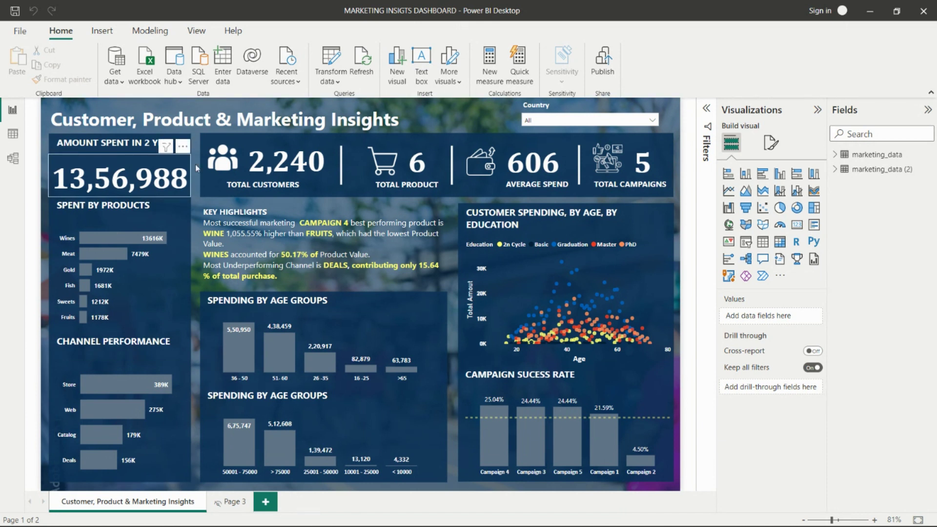
left_click(118, 171)
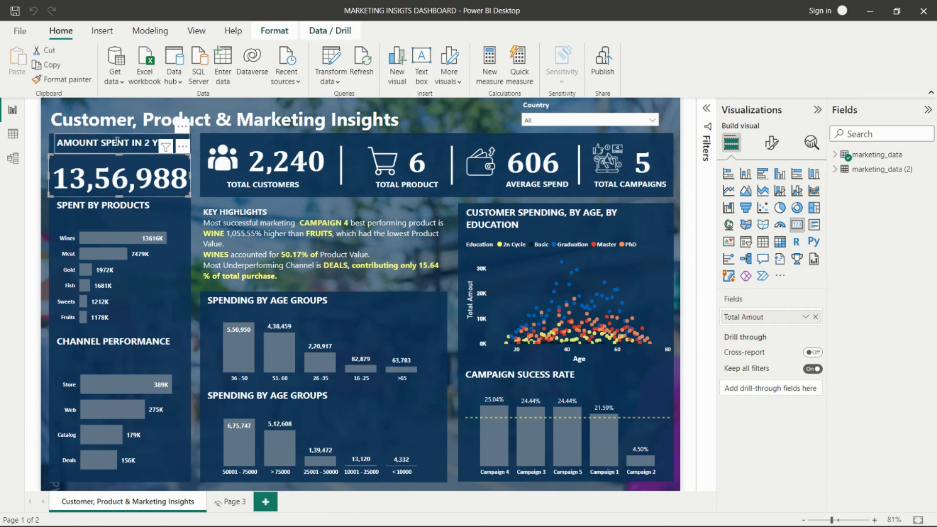
mouse_move(876, 155)
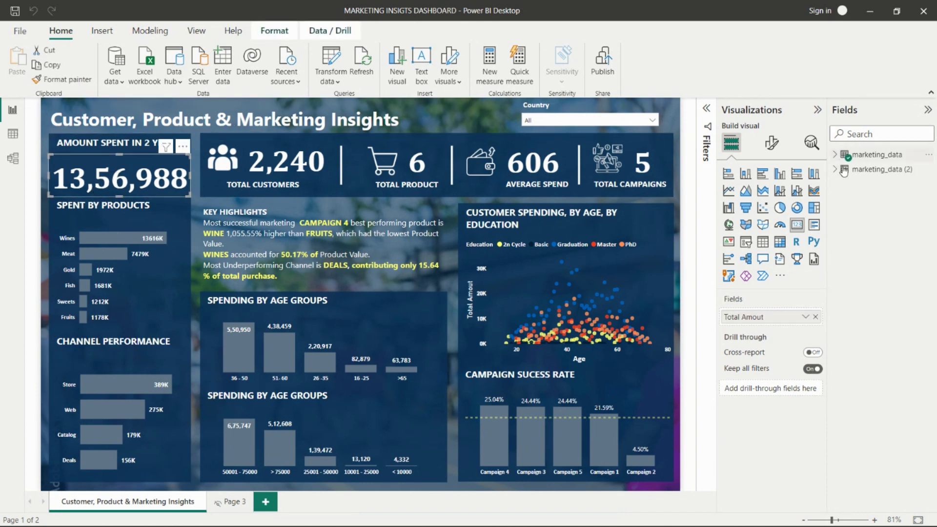
left_click(836, 155)
Review the Total Amout SUMX formula, close it unchanged, and select the 2,240 Total Customers card
scroll(874, 326, "down", 3)
scroll(873, 326, "down", 3)
left_click(893, 470)
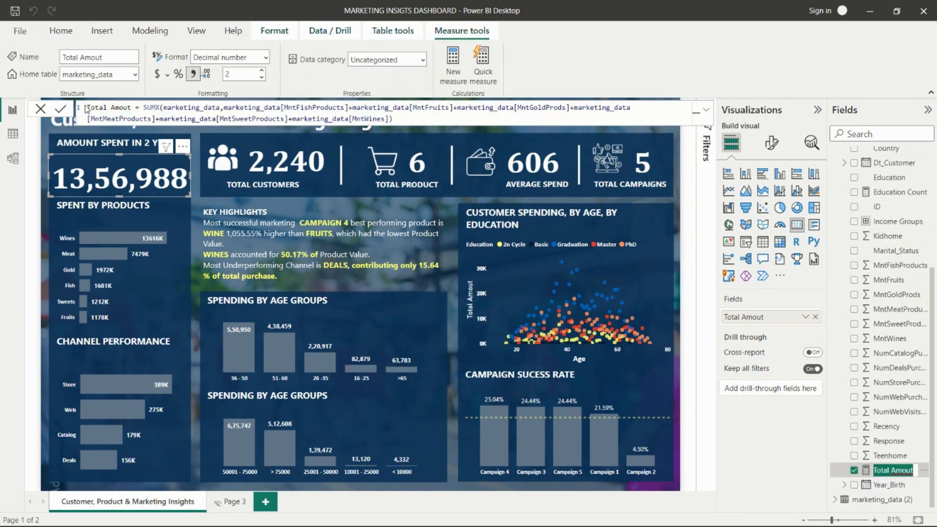
left_click(128, 112)
scroll(138, 116, "up", 3, "ctrl")
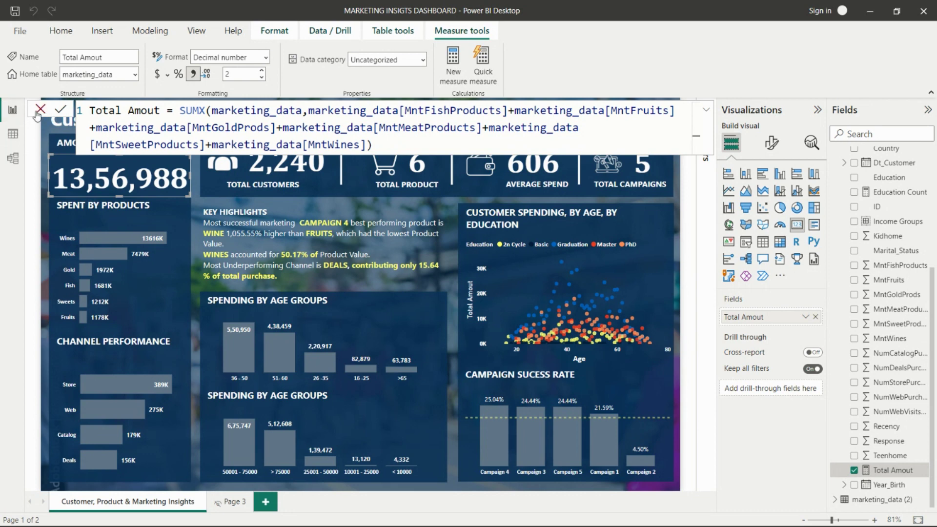
left_click(39, 110)
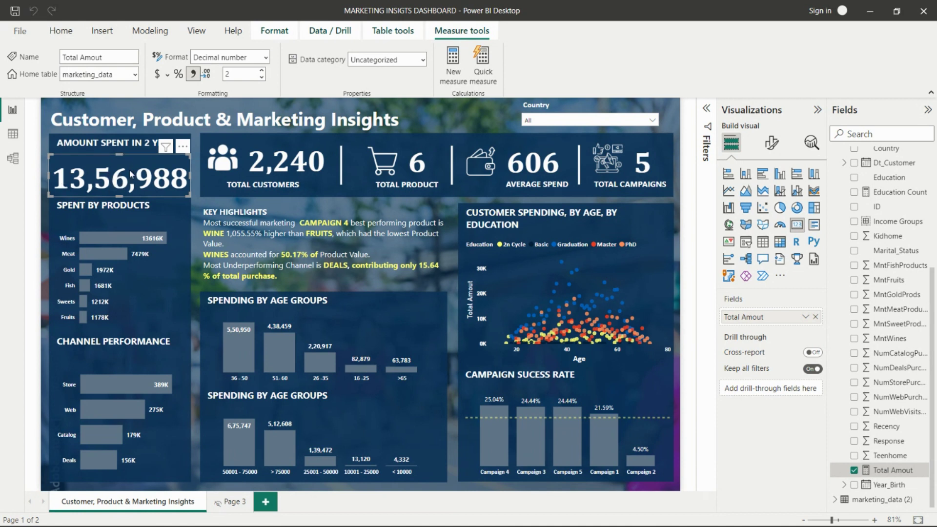
mouse_move(279, 167)
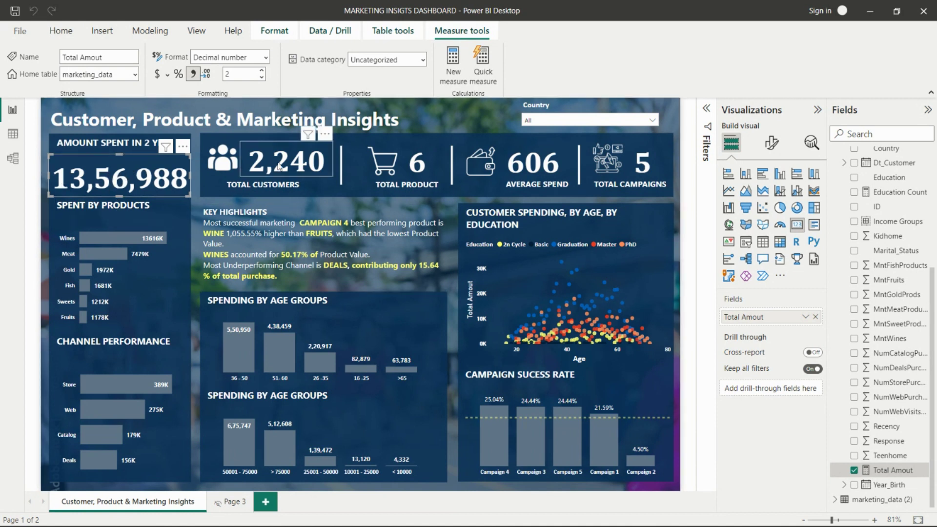
left_click(271, 171)
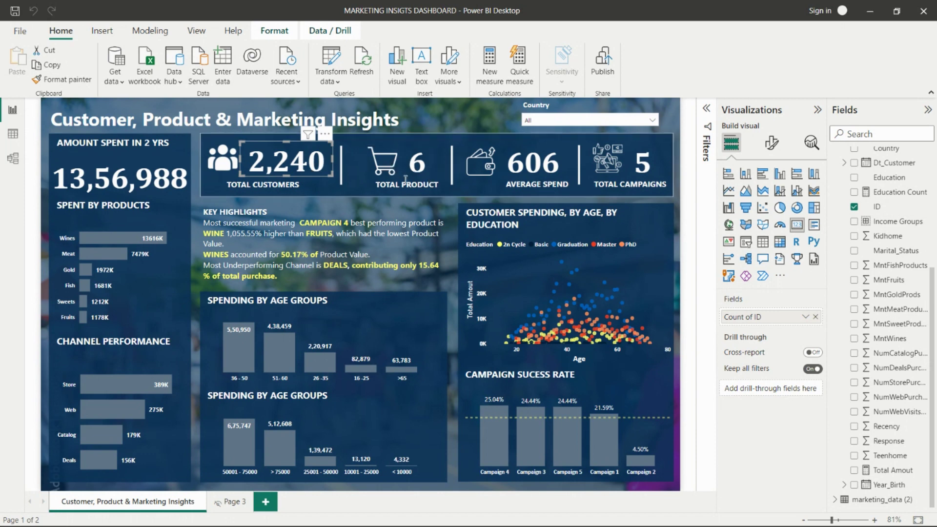
Show the 6 card uses Count of Products, then list countries in the Country slicer
left_click(419, 168)
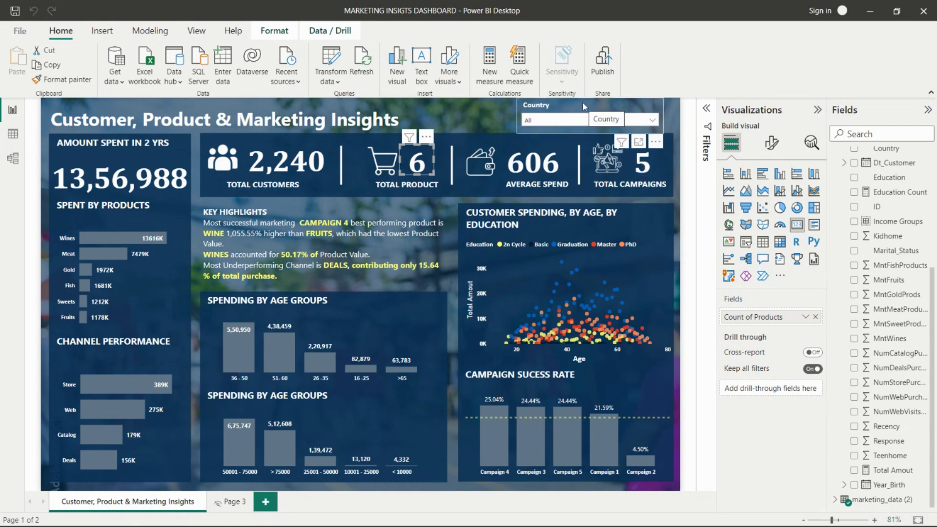
left_click(587, 122)
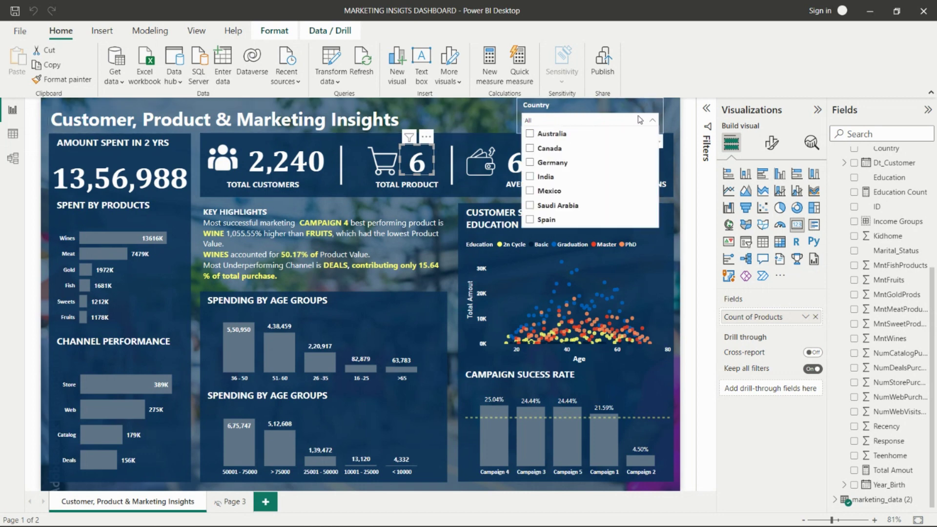
Show fields for Spent by Products (Products, Product Value) and Channel Performance (Channel, Channel Value)
left_click(318, 164)
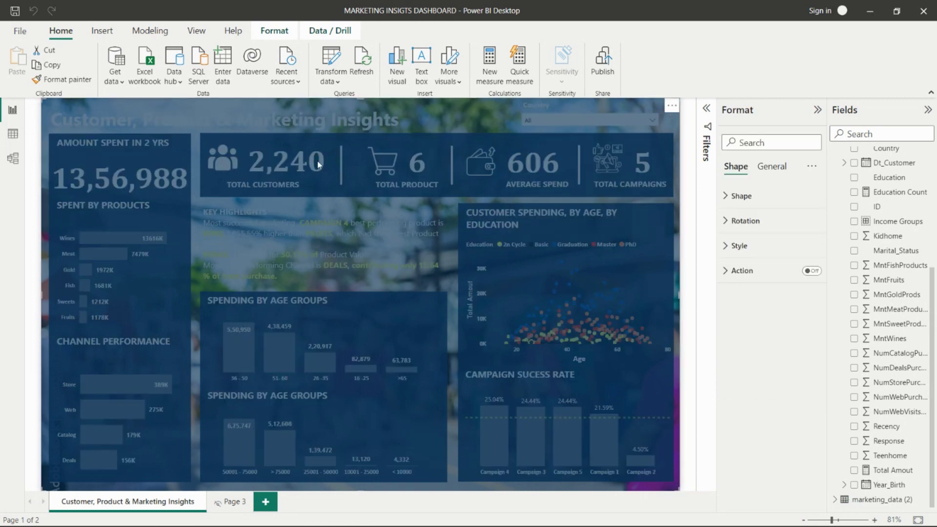
left_click(110, 216)
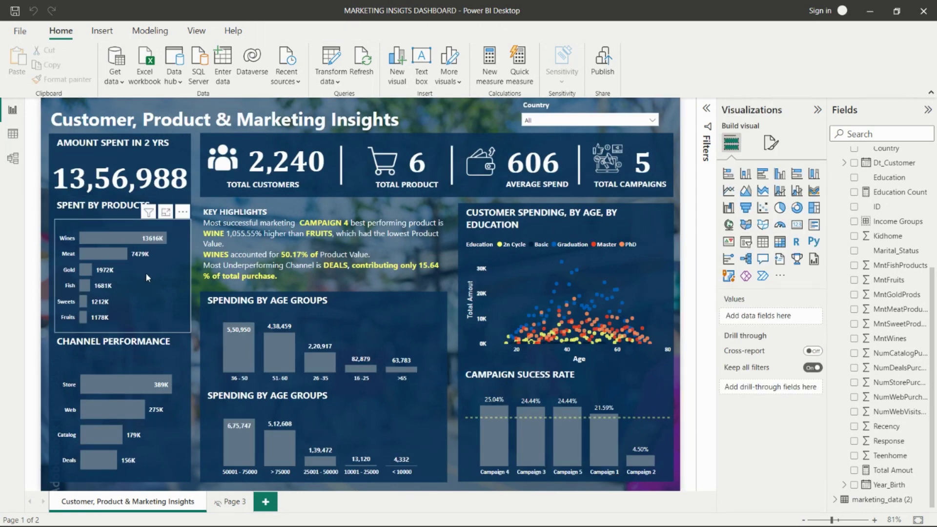
left_click(122, 217)
left_click(89, 269)
left_click(122, 239)
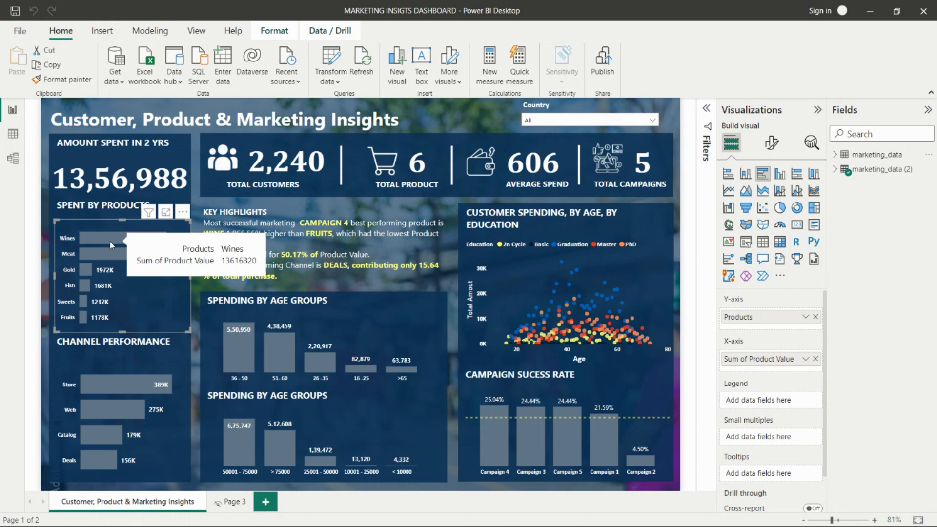
mouse_move(124, 384)
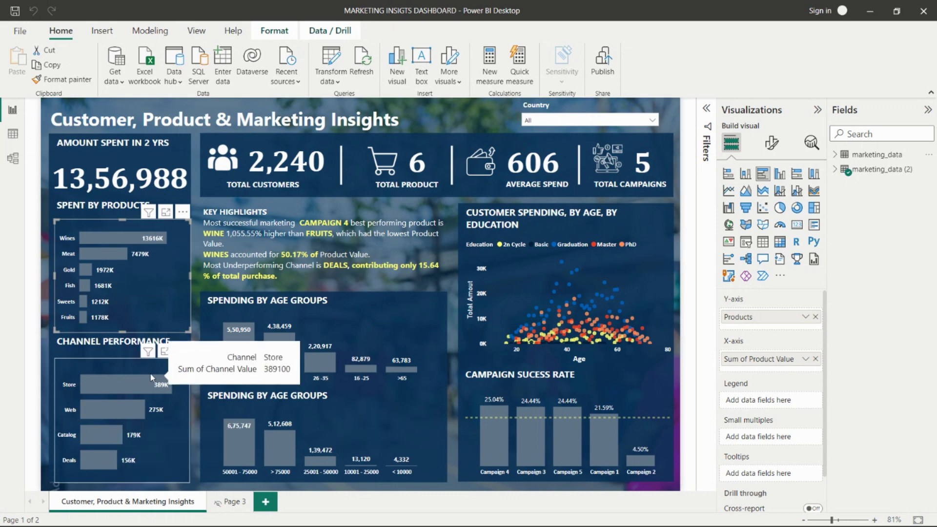
left_click(117, 371)
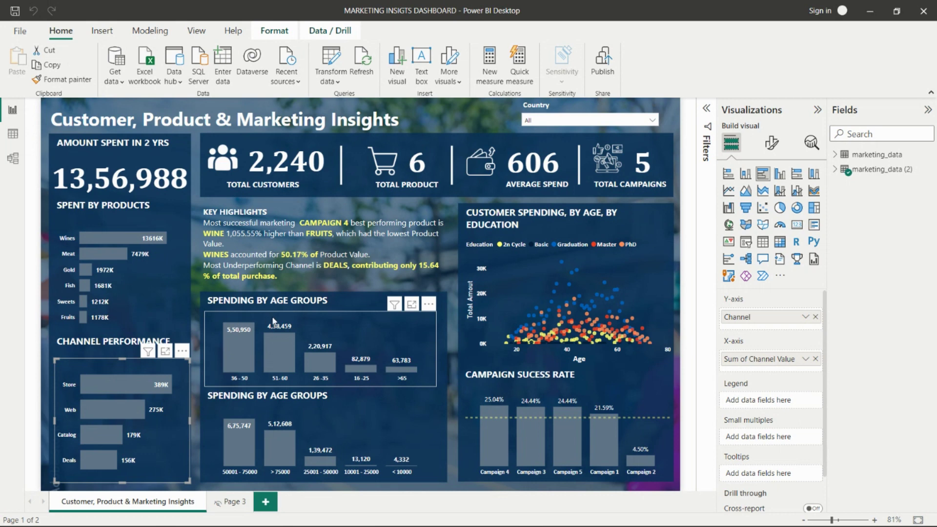
Inspect the Spending by Age Groups chart's fields, then select the customer spending scatter chart
left_click(255, 309)
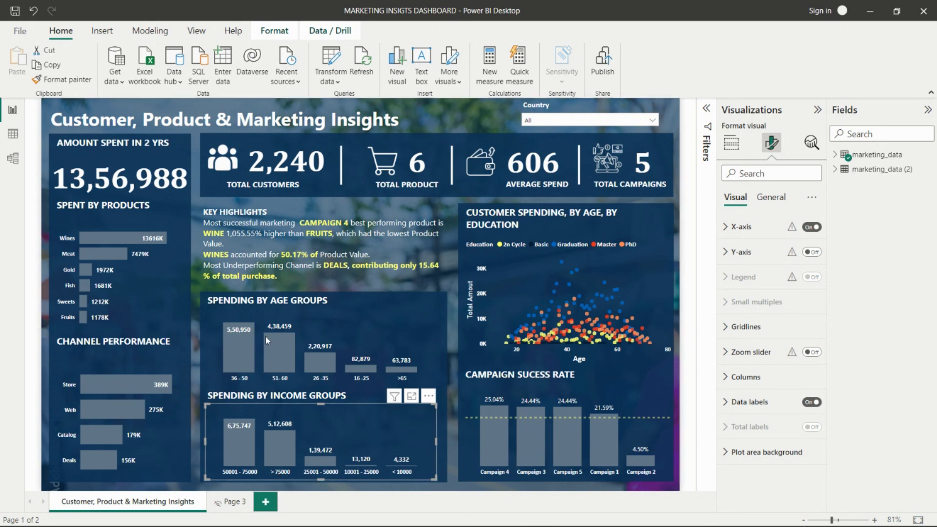
mouse_move(321, 434)
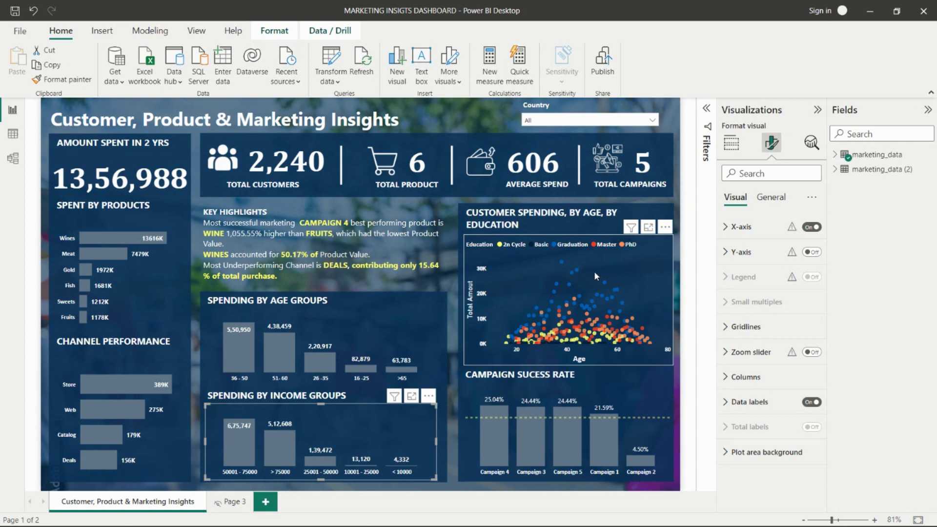
left_click(647, 267)
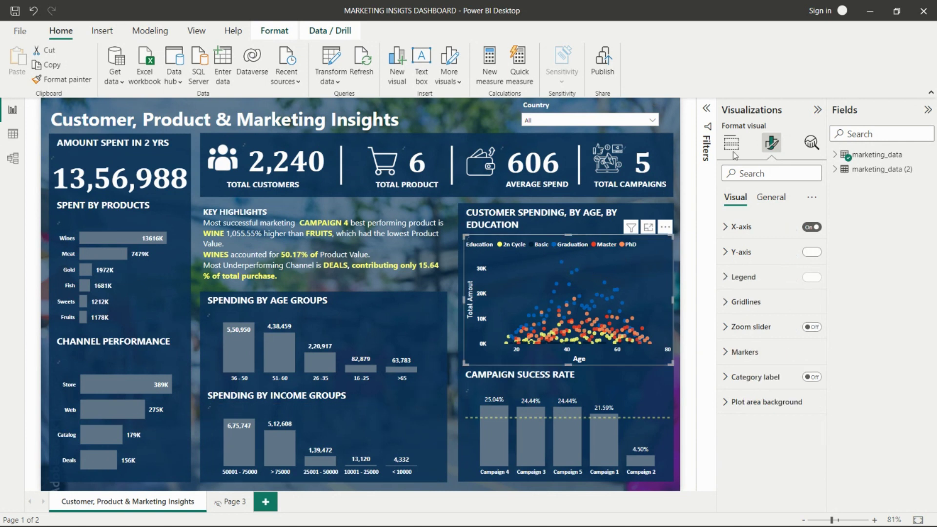
Reveal the scatter chart's Age, Total Amout and Education fields, then deselect it
left_click(731, 142)
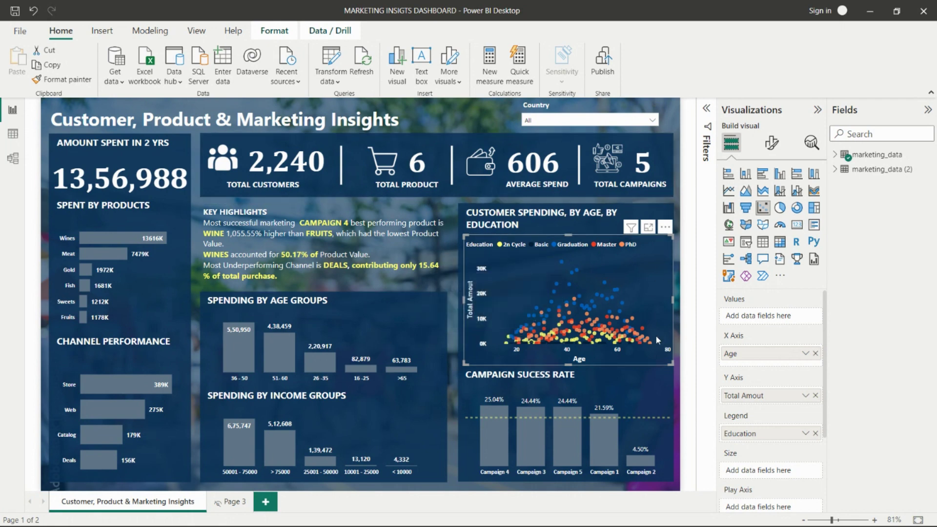
left_click(452, 205)
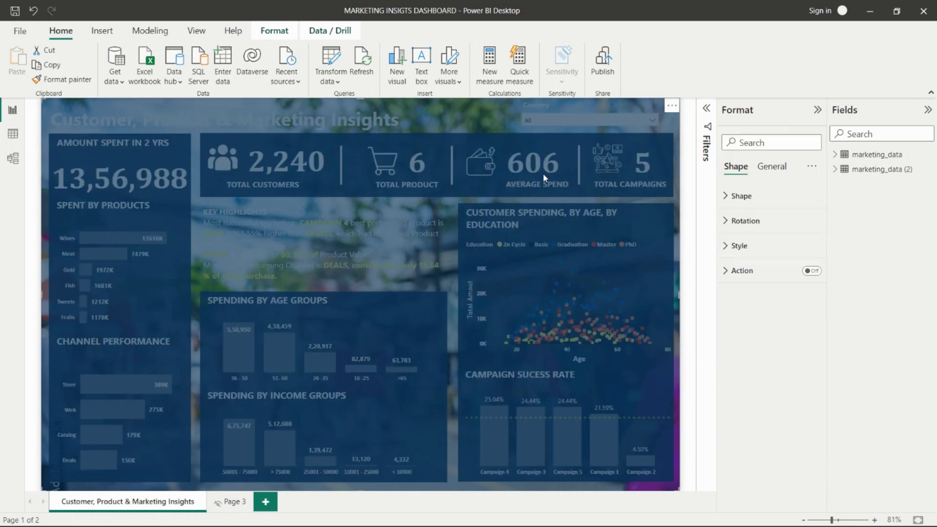
key("Escape")
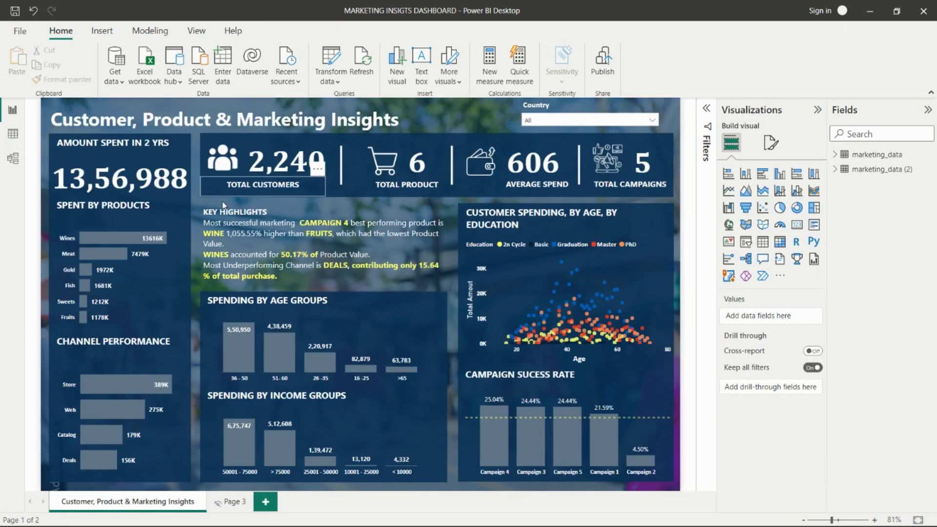
left_click(375, 244)
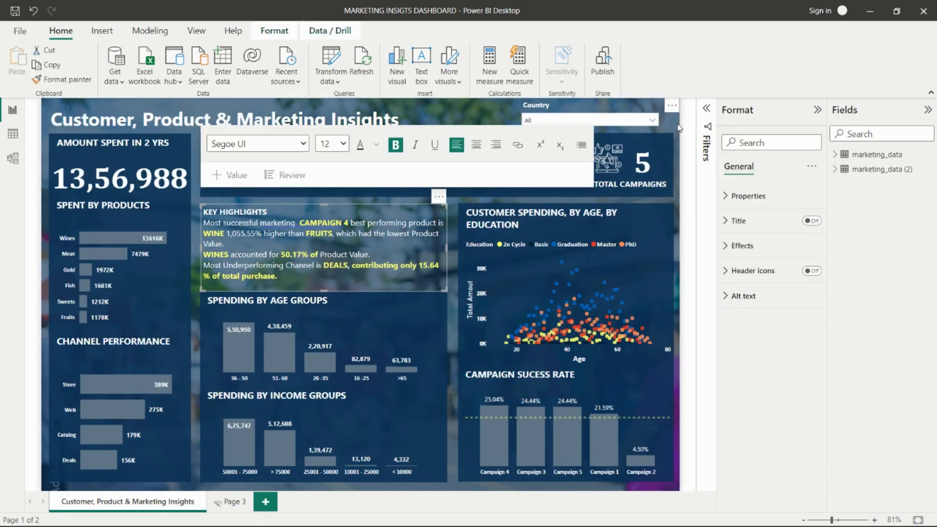
left_click(688, 127)
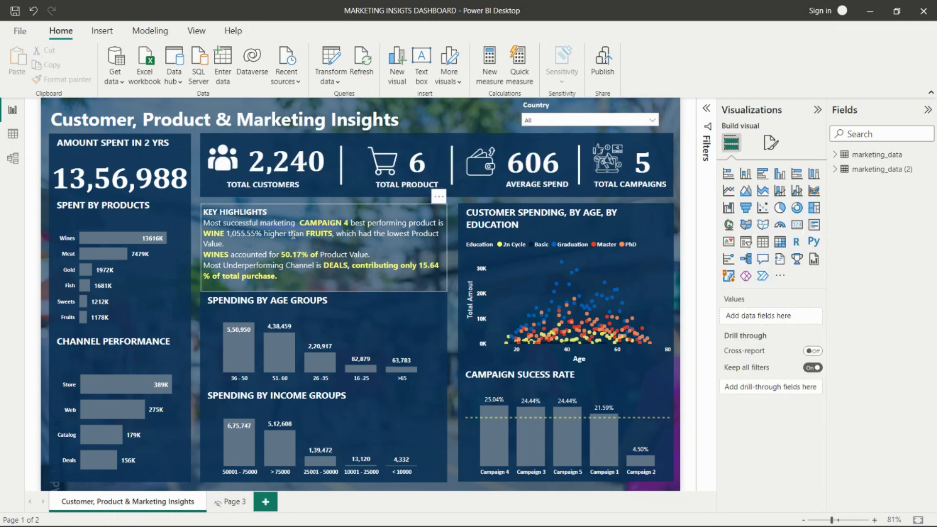